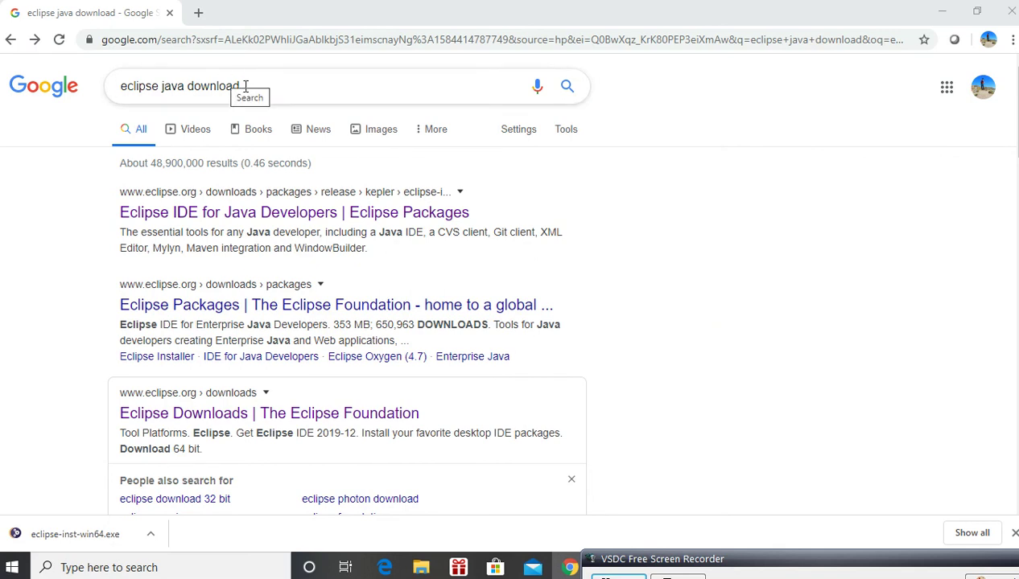
click(195, 214)
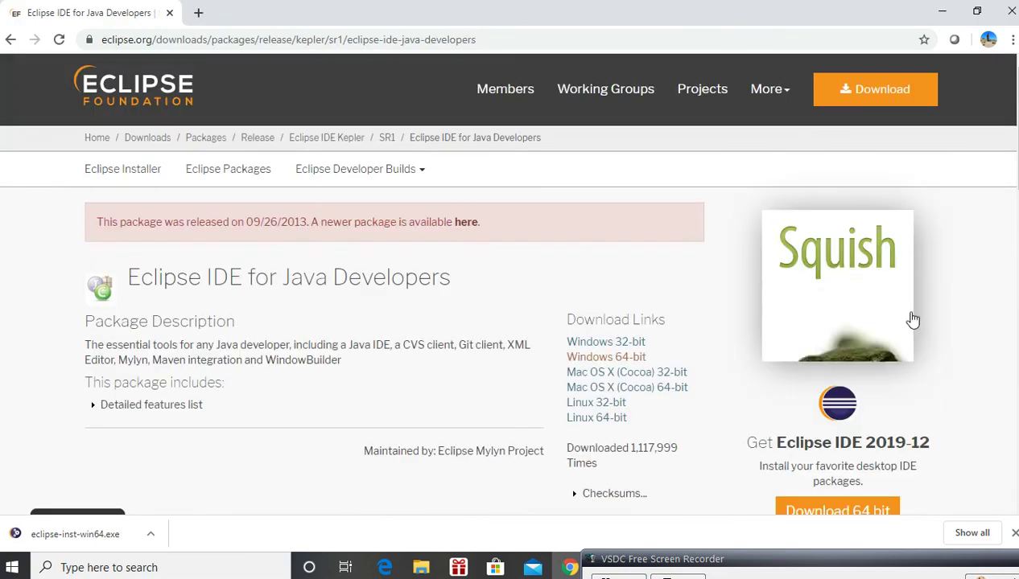
drag(1017, 165, 1017, 199)
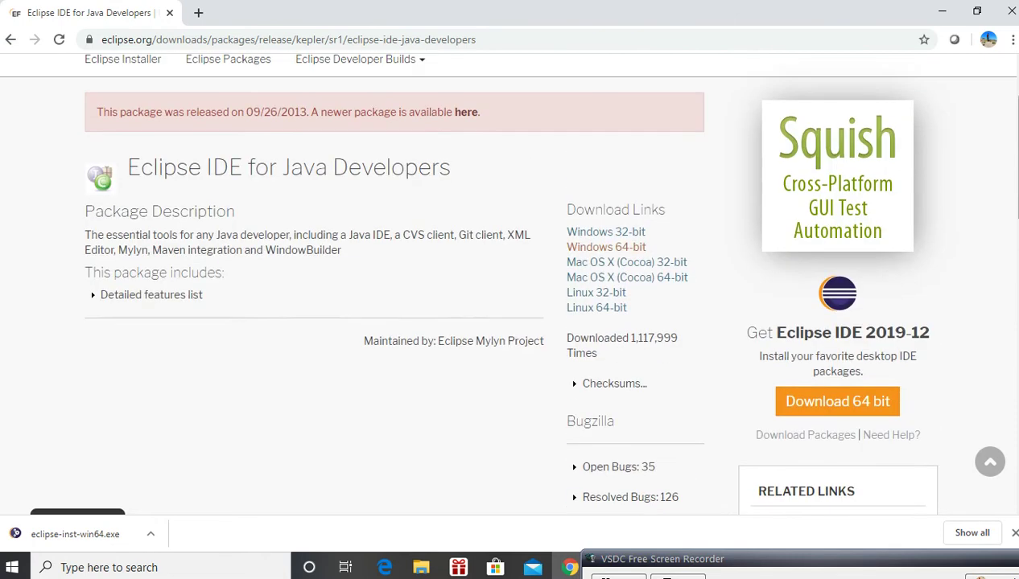
click(590, 254)
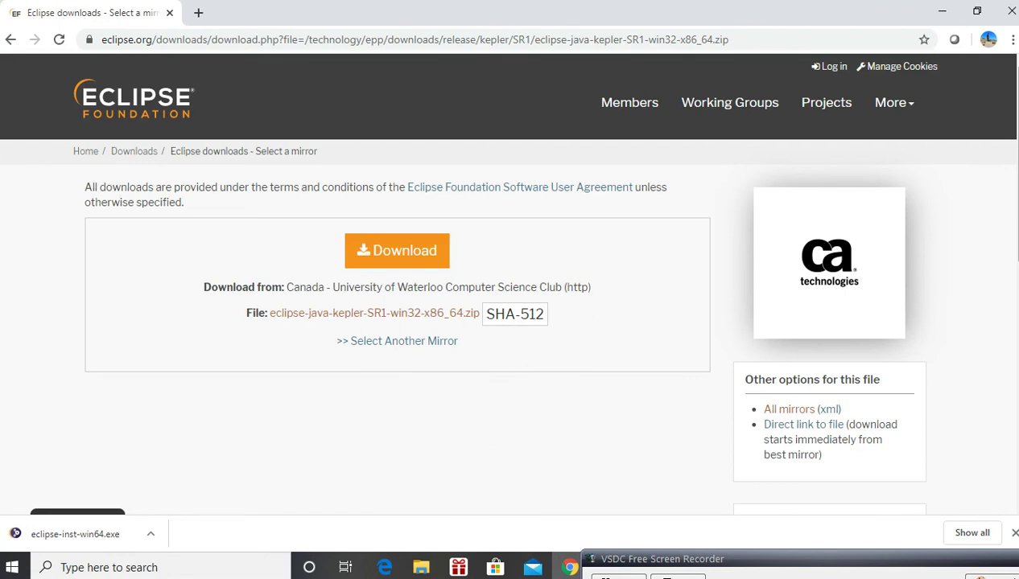
mouse_move(1017, 217)
mouse_down()
mouse_move(1014, 379)
mouse_move(1016, 211)
mouse_up()
click(10, 40)
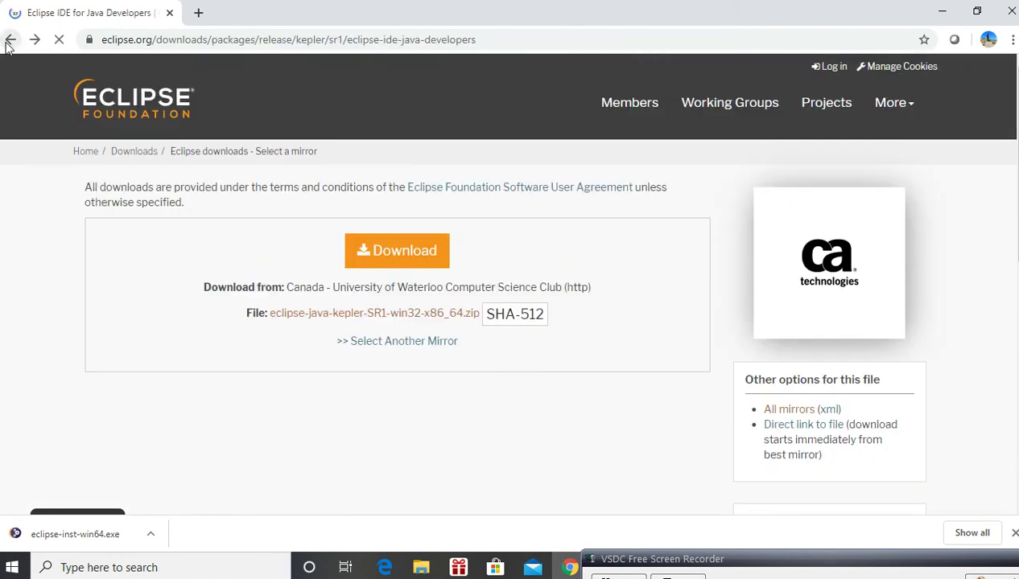
click(10, 40)
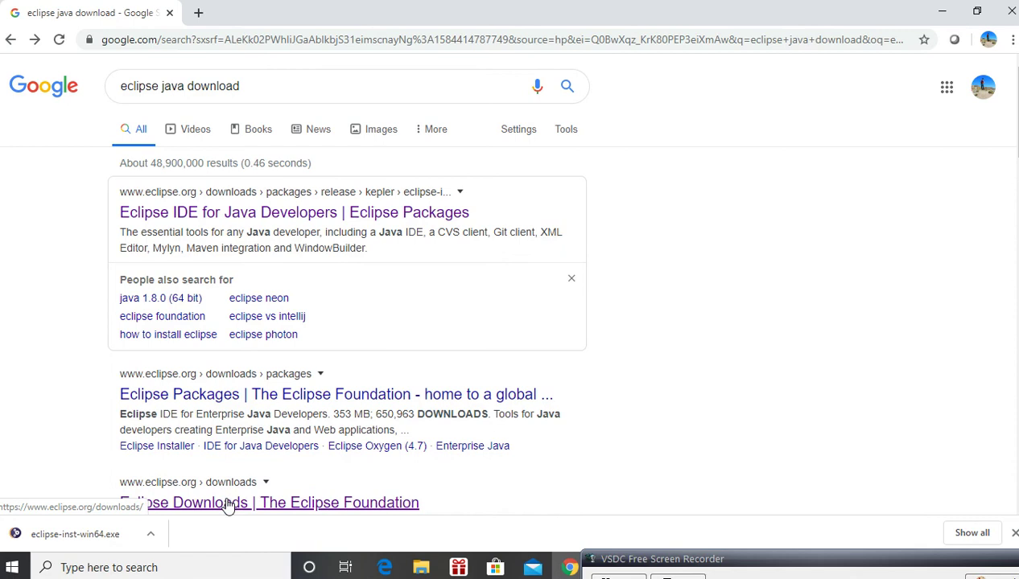
Open the Eclipse Downloads page from the search results and download the 64-bit Eclipse IDE 2019-12 installer, eclipse-inst-win64.exe
click(227, 503)
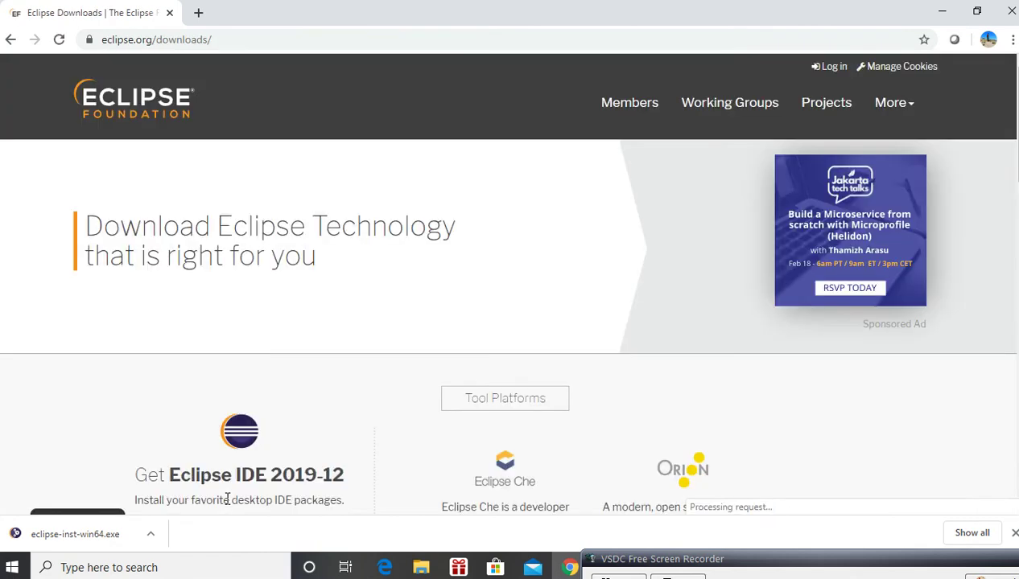
scroll(419, 226, down, 5)
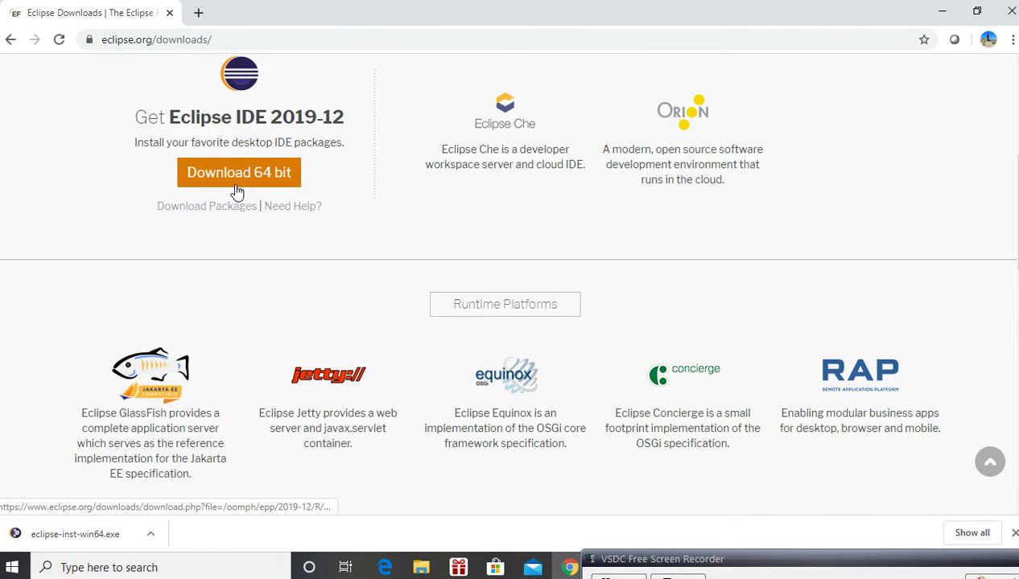
click(237, 191)
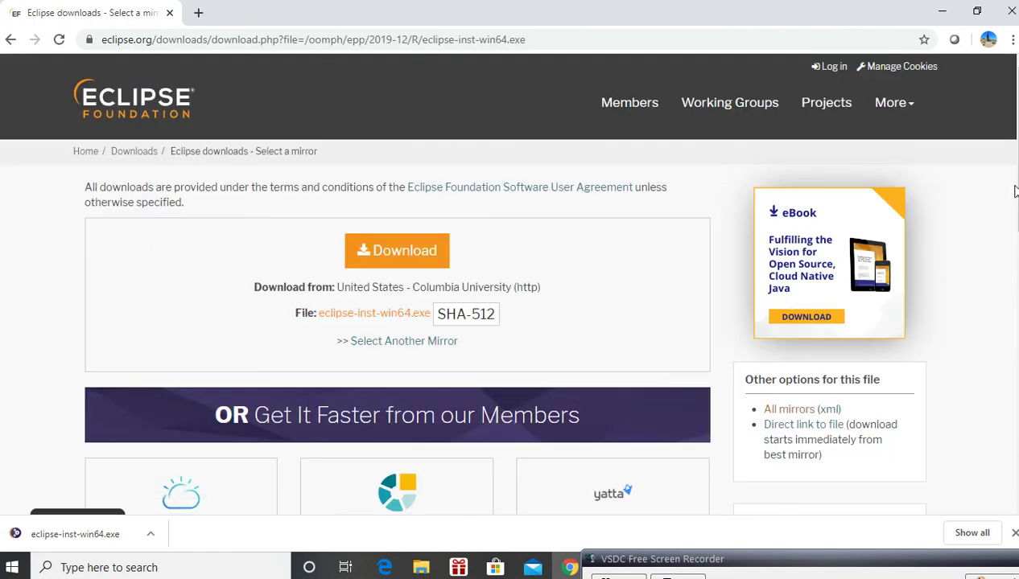
mouse_move(1017, 177)
mouse_down()
mouse_move(1017, 340)
mouse_move(1014, 195)
mouse_up()
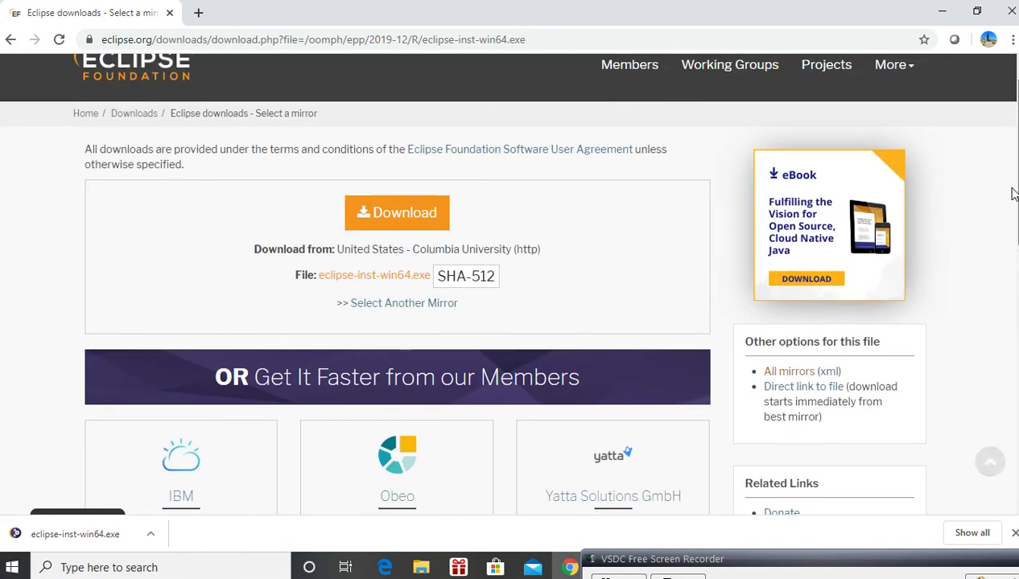
click(396, 288)
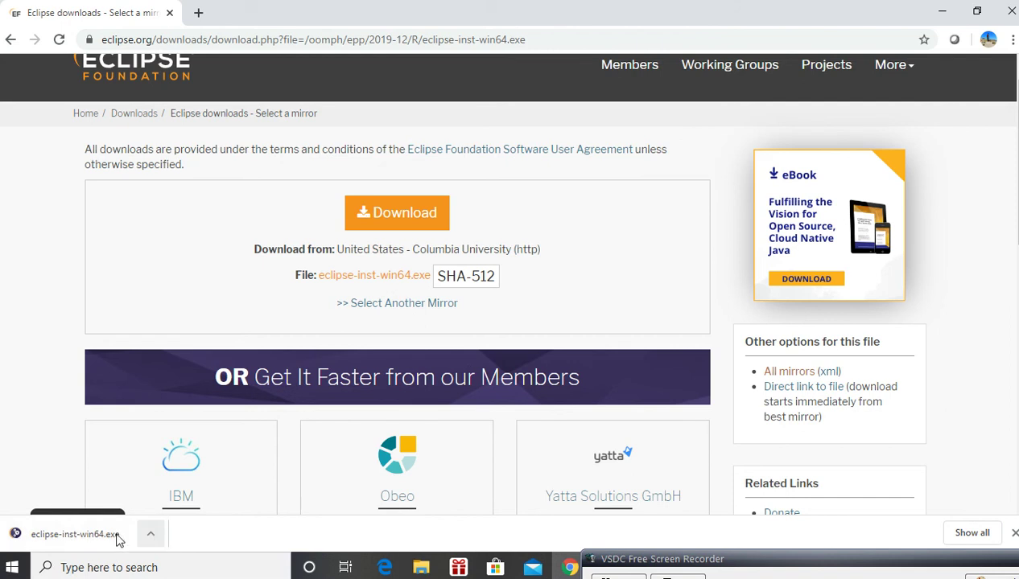
Run the downloaded eclipse-inst-win64.exe and bring up the Eclipse Installer
click(153, 538)
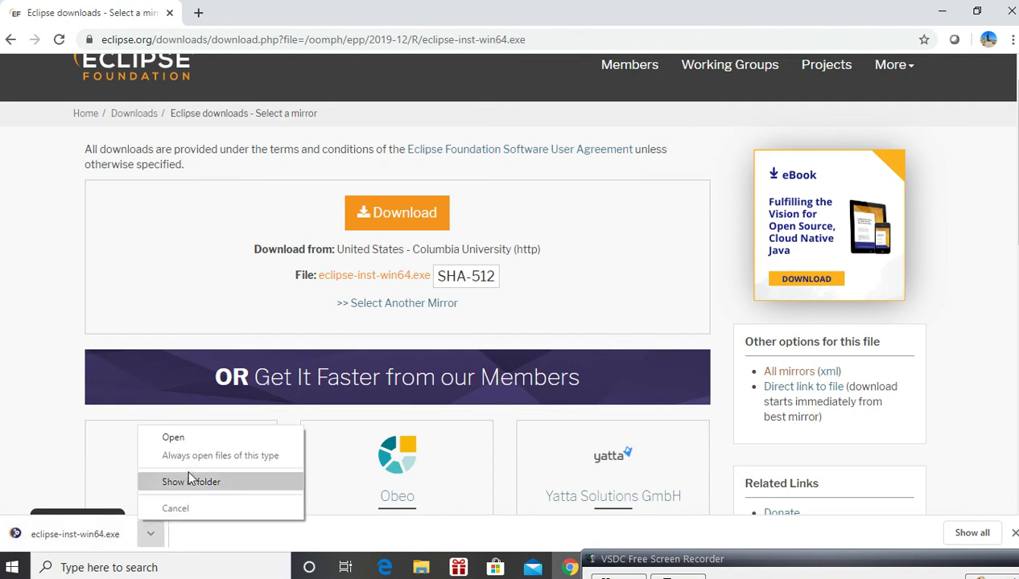
click(189, 441)
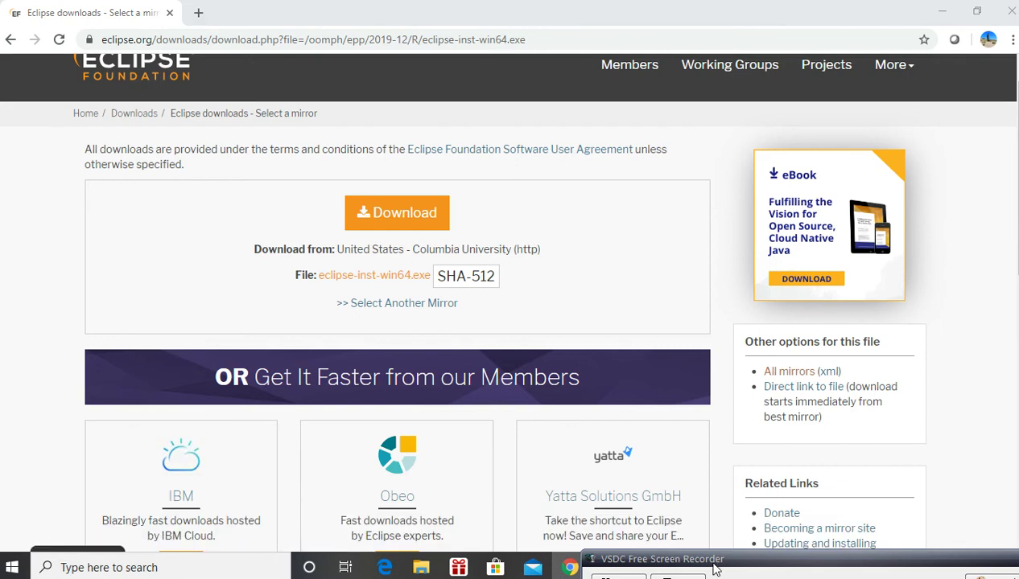
mouse_move(713, 561)
mouse_down()
mouse_move(718, 499)
mouse_move(733, 570)
mouse_up()
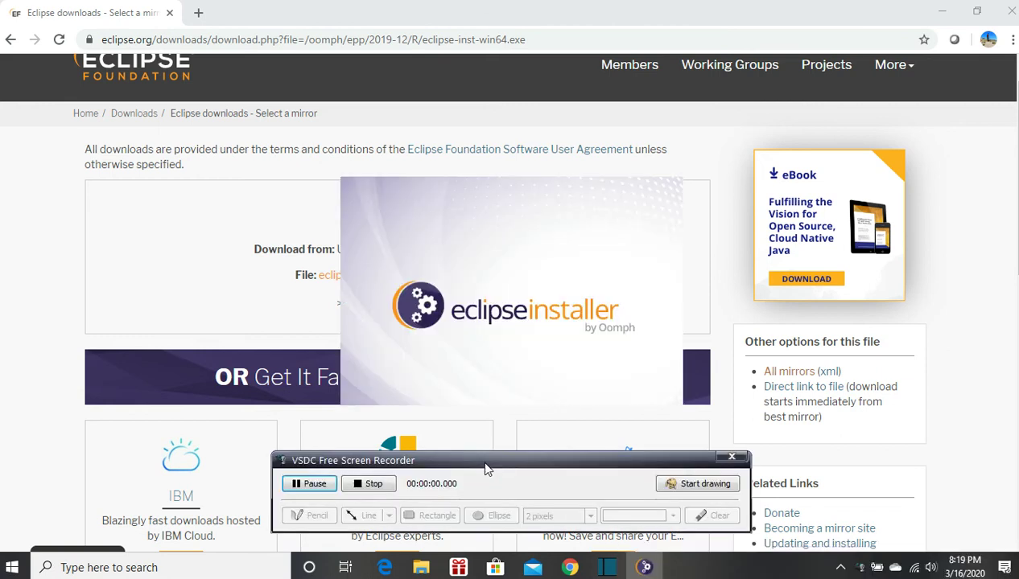
drag(482, 469, 887, 555)
mouse_move(647, 570)
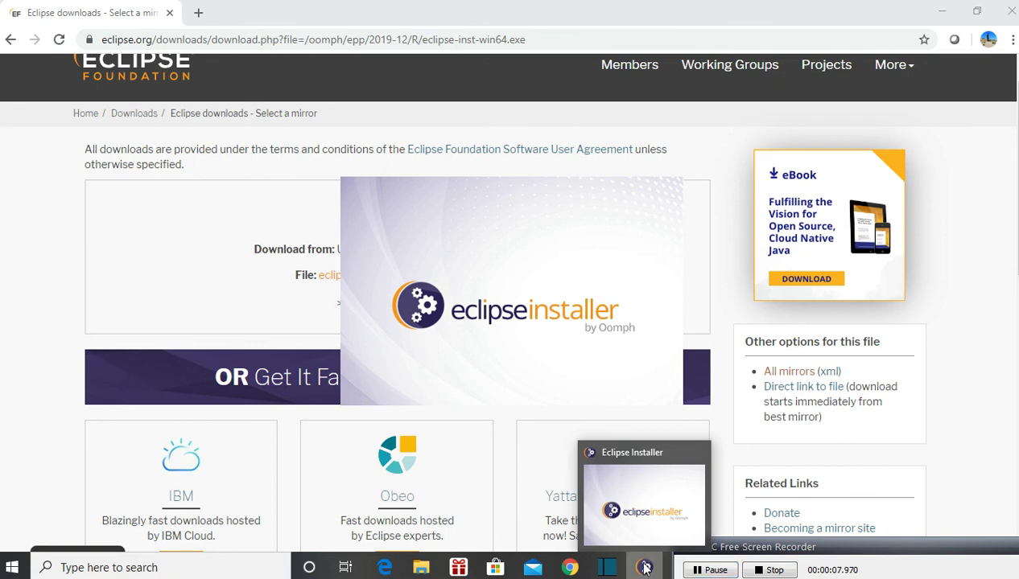
click(642, 509)
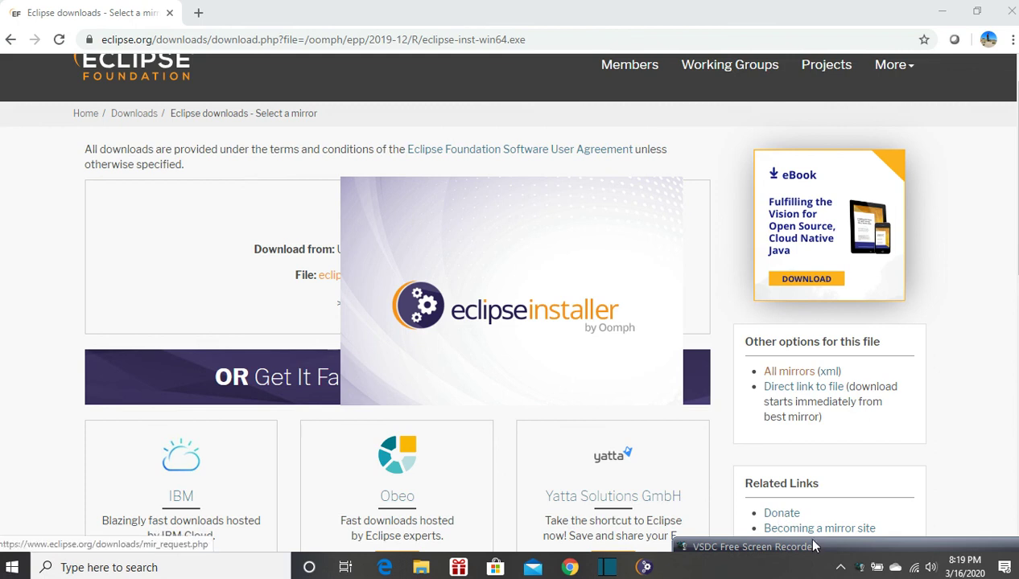
mouse_move(814, 550)
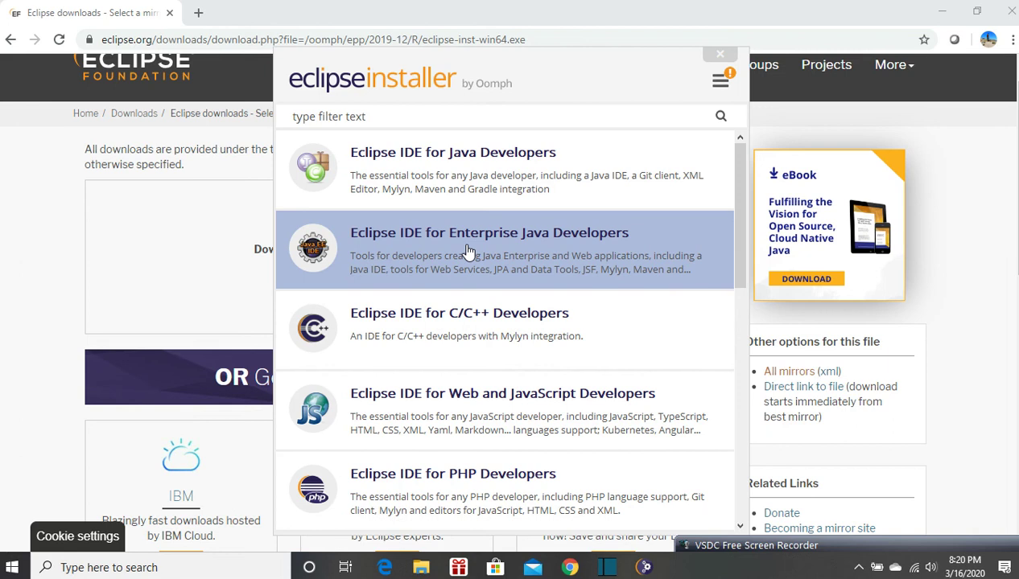
Install Eclipse IDE for Java Developers with the default settings, accepting the user agreements and remembering accepted licenses
click(467, 175)
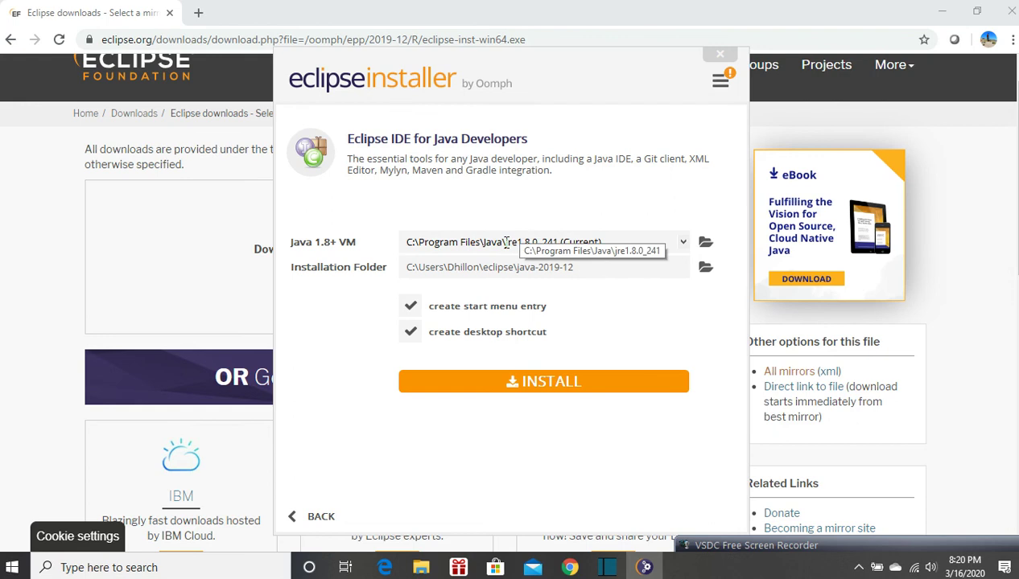
click(554, 385)
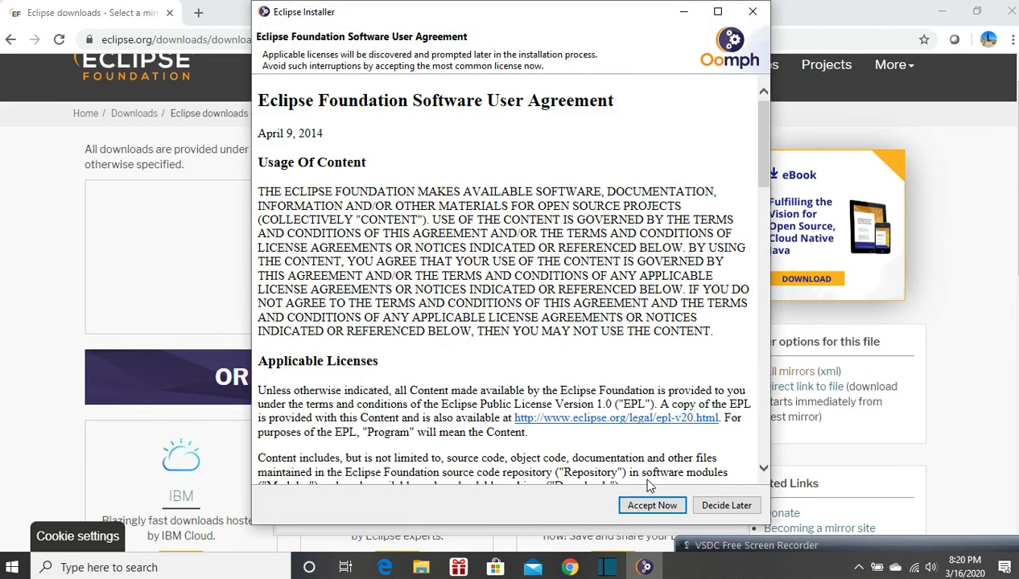
click(652, 505)
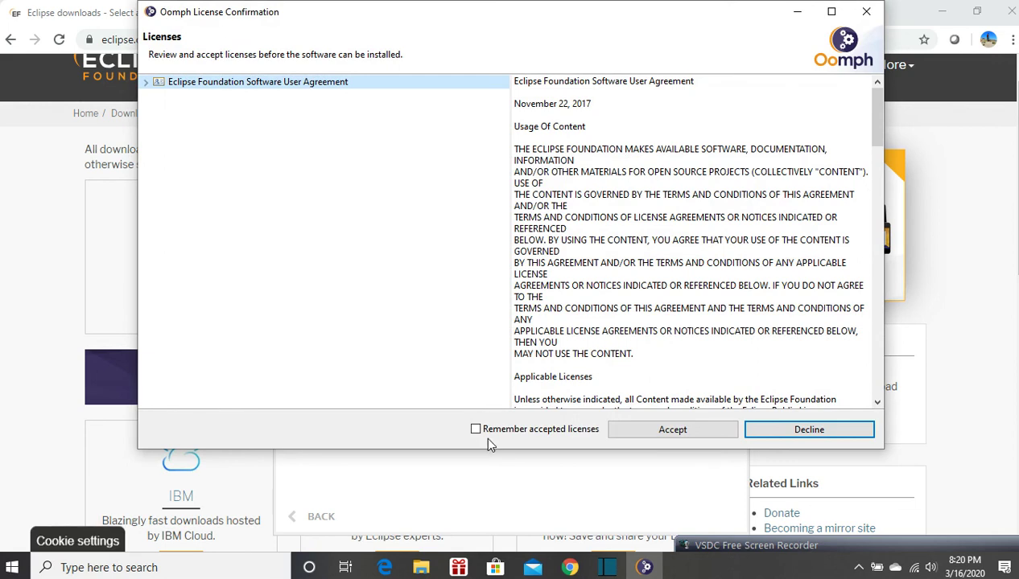
click(477, 431)
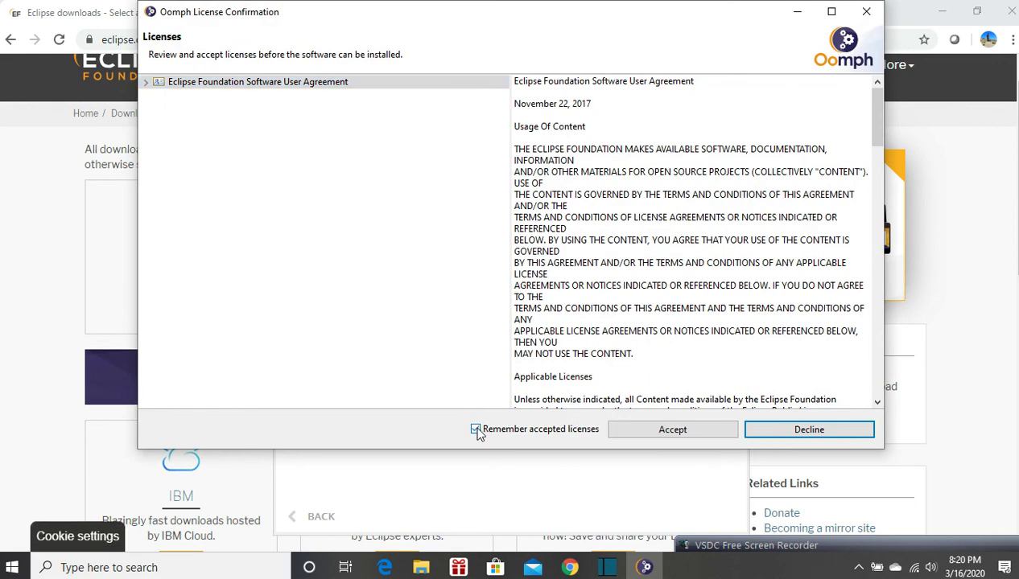
click(657, 440)
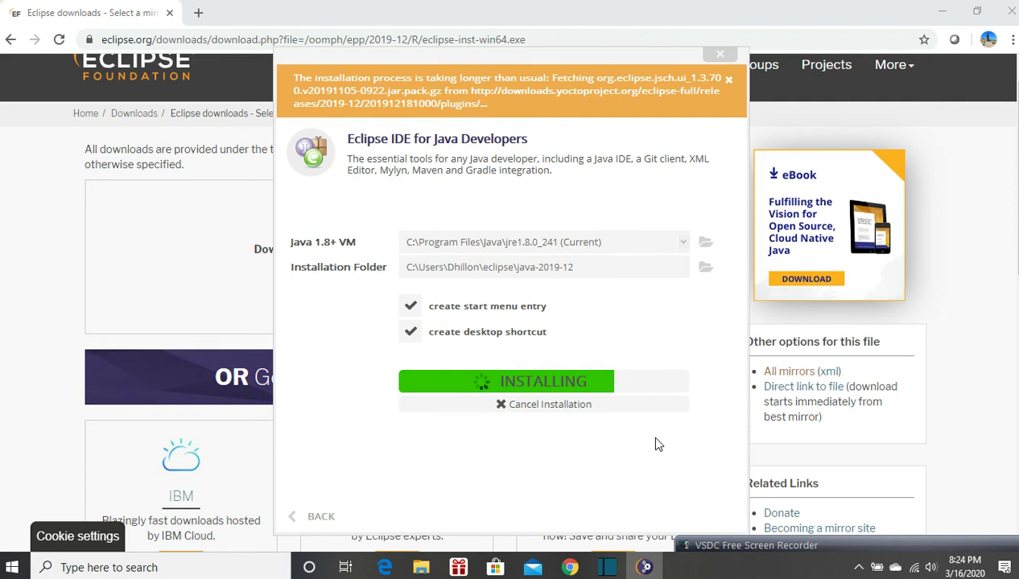
Trust the Eclipse Foundation code signing certificate, remember accepted certificates, and accept the selection
mouse_move(752, 550)
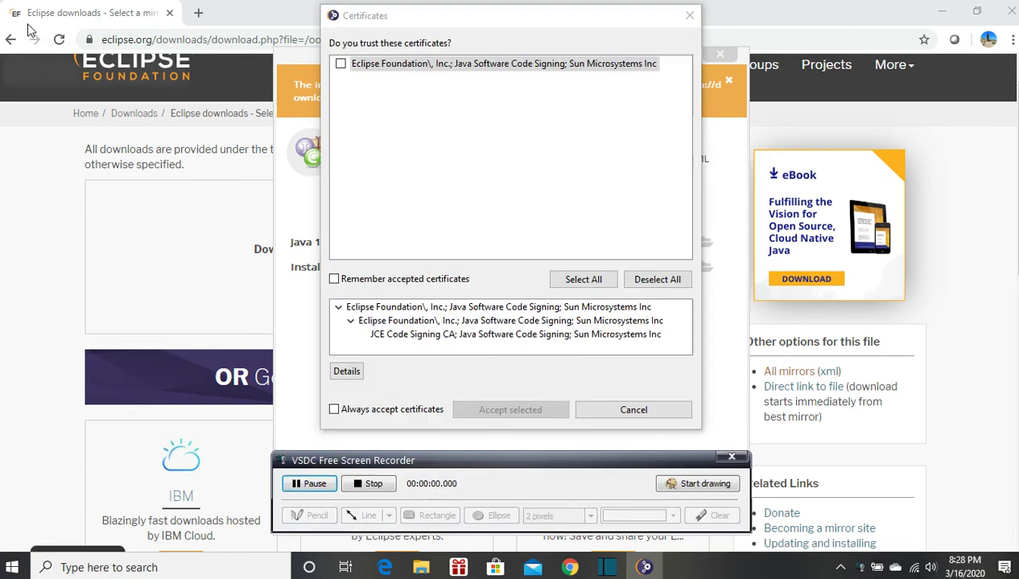
drag(551, 465, 847, 484)
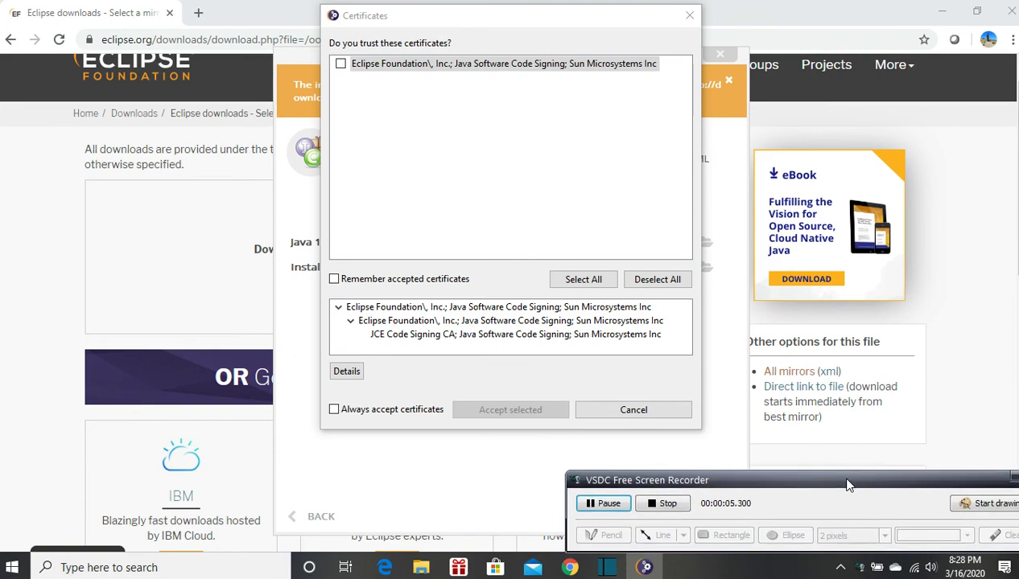
click(341, 65)
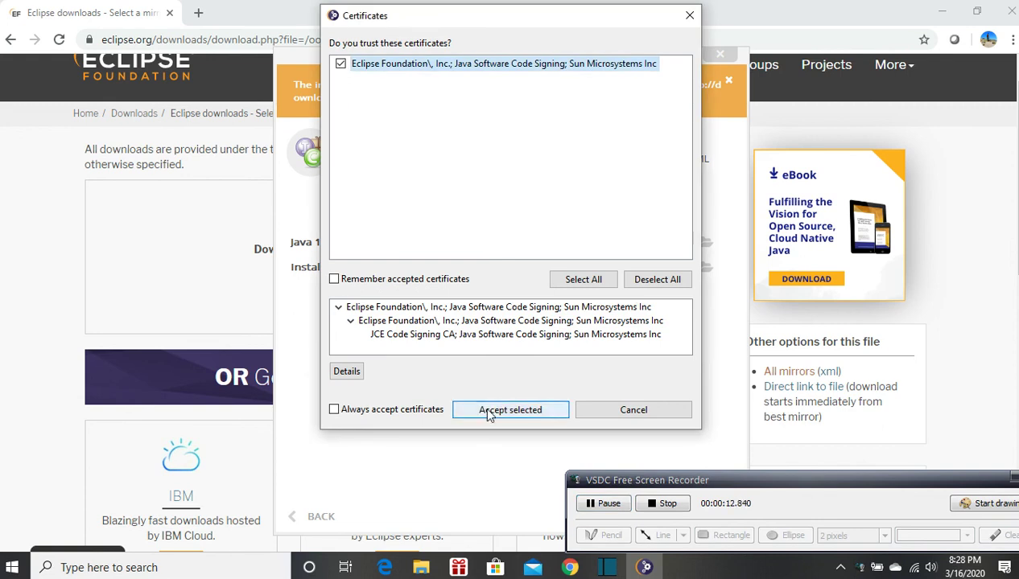
click(334, 279)
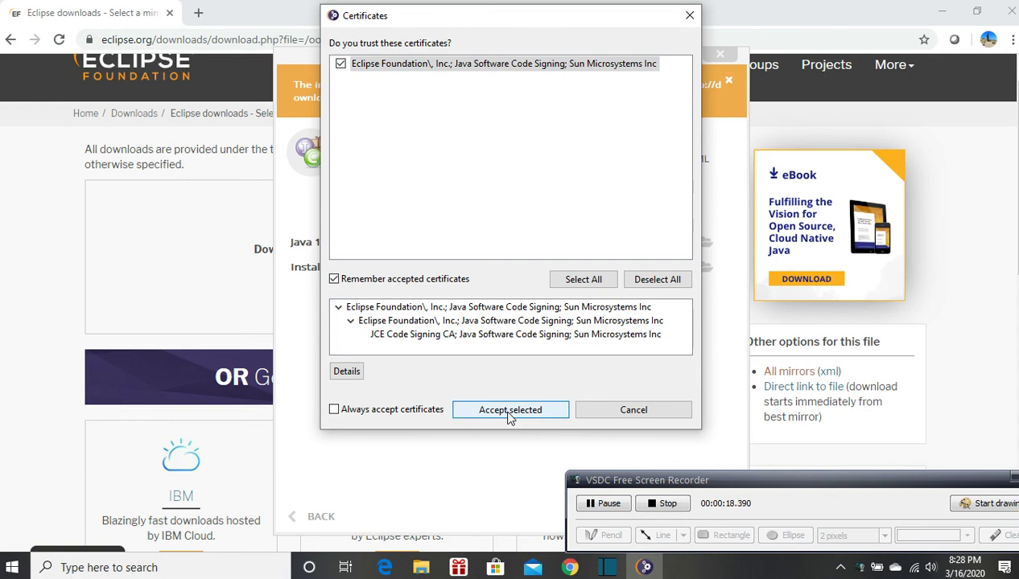
click(509, 414)
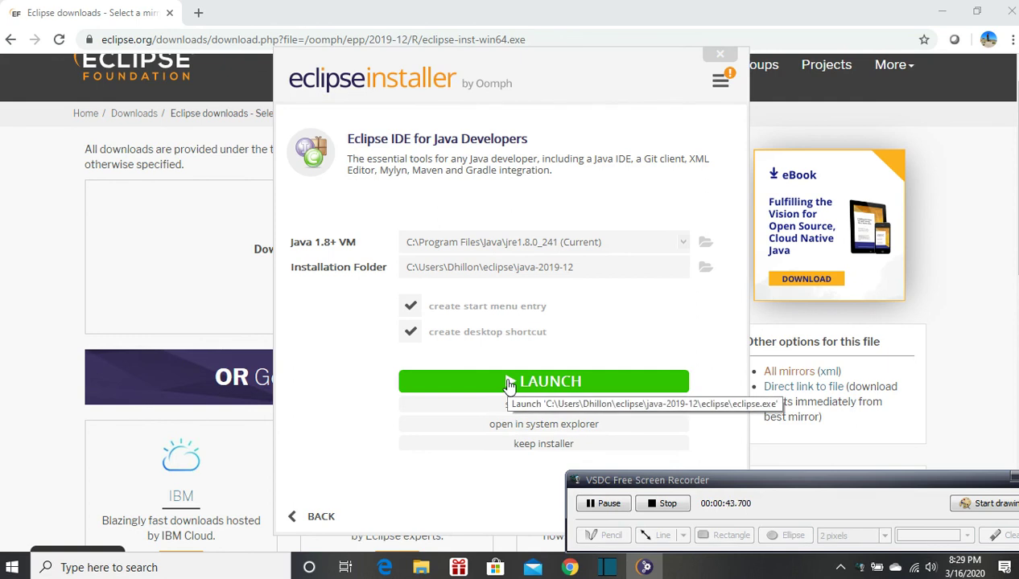
Launch the installed Eclipse IDE and browse to the DATA (D:) drive for the workspace directory
click(508, 385)
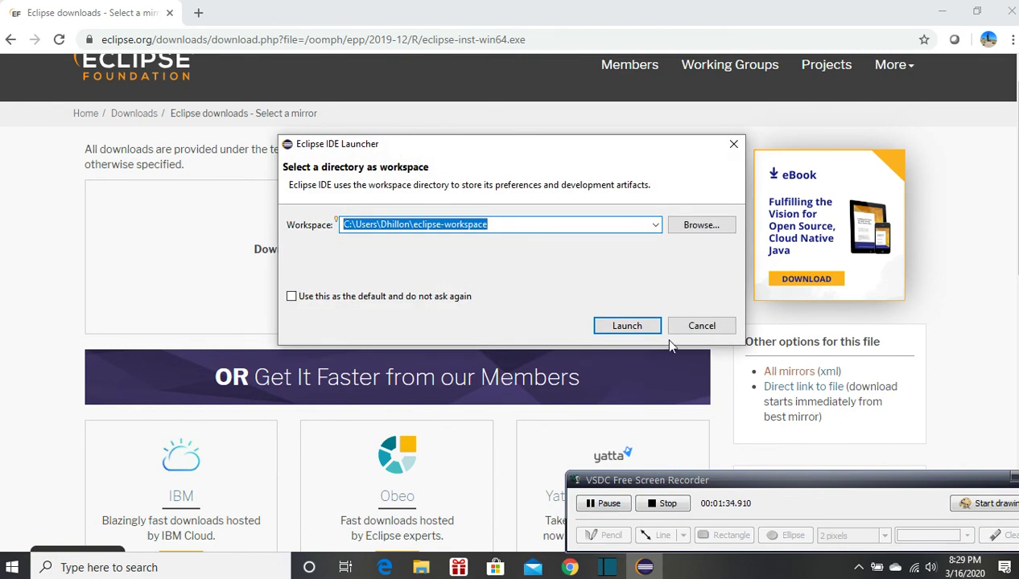
click(691, 231)
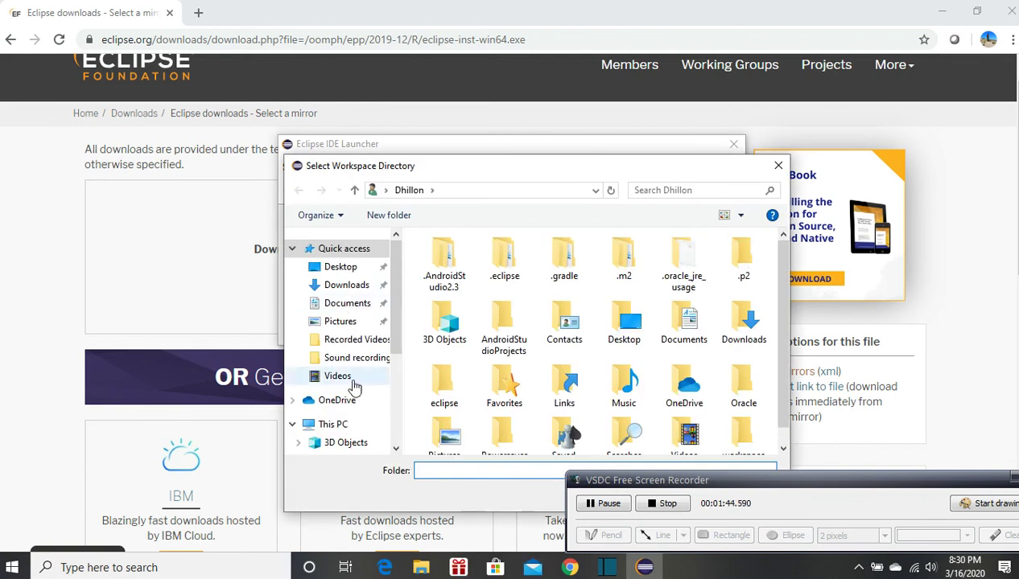
drag(394, 336, 392, 422)
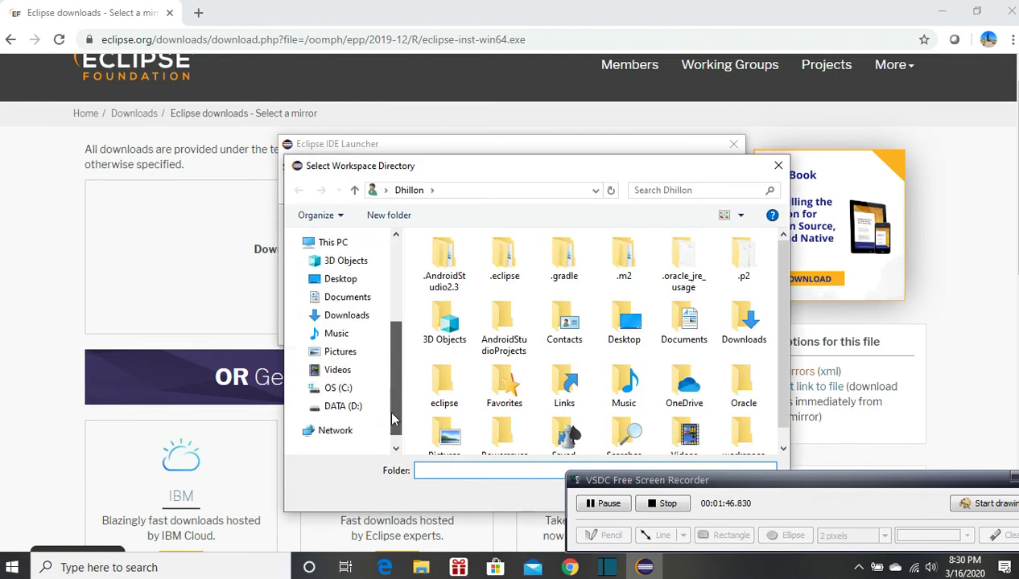
click(316, 407)
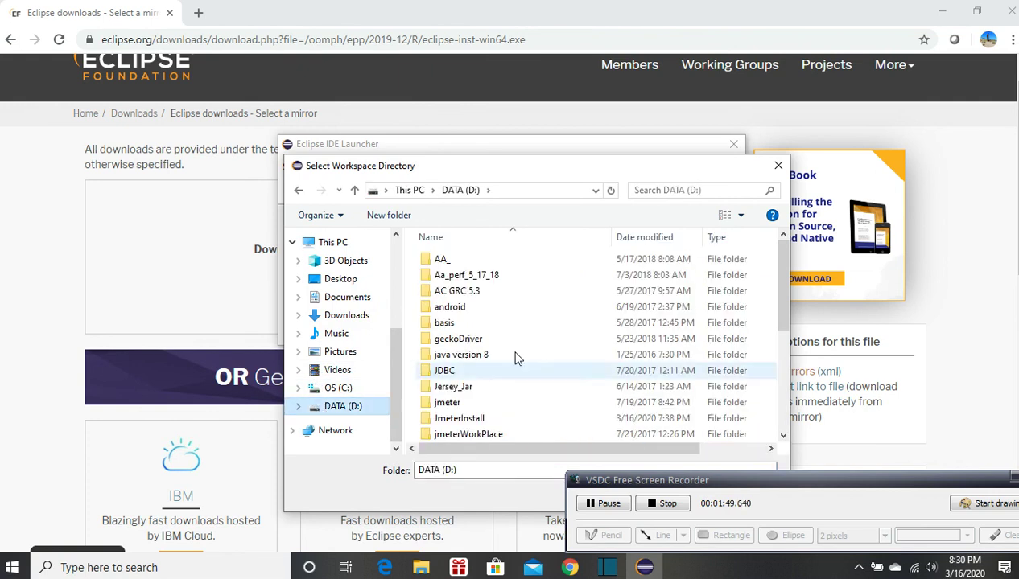
click(615, 338)
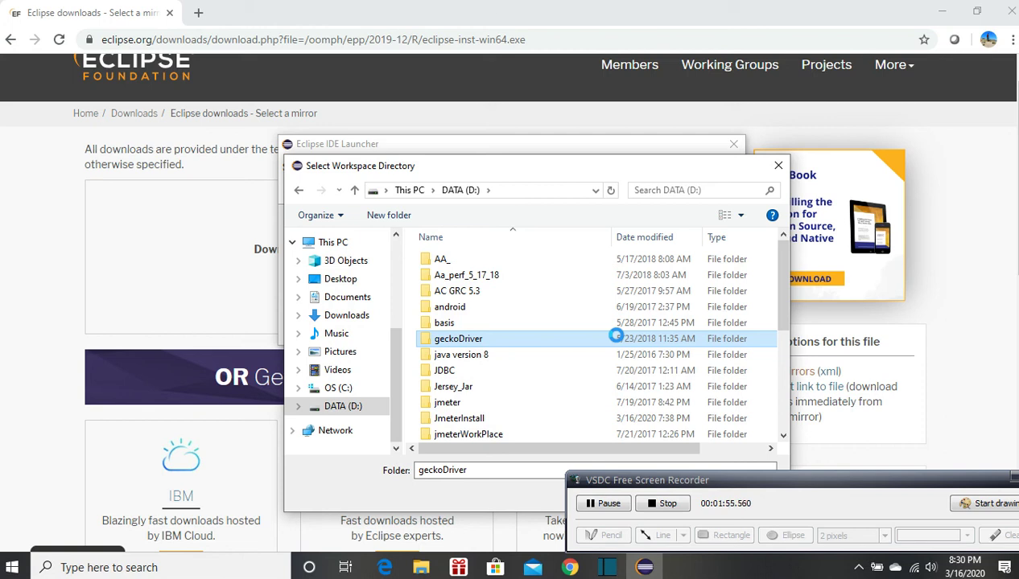
right_click(617, 339)
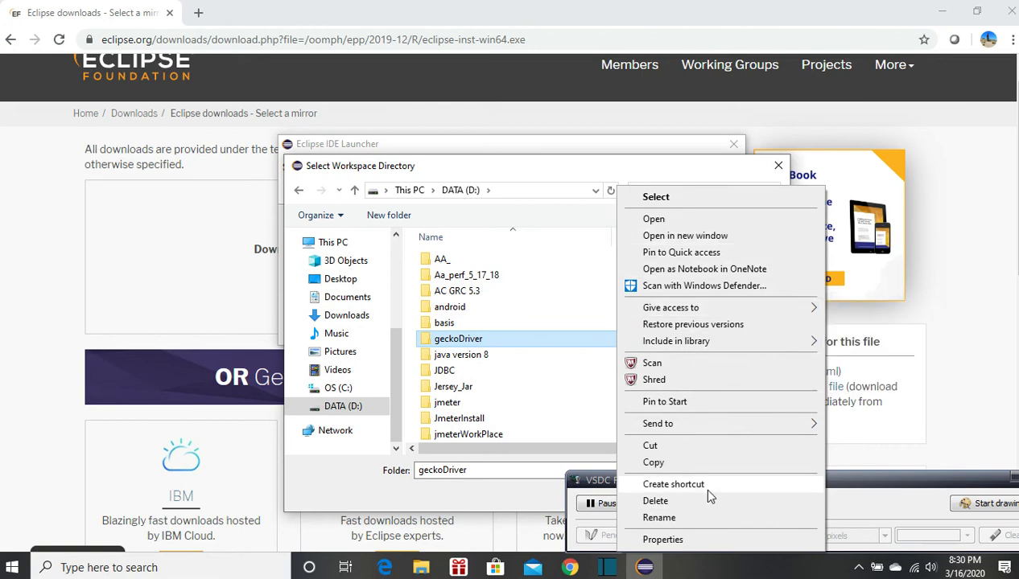
click(561, 420)
Create a new folder named eclipseWorkspace on the DATA (D:) drive
drag(775, 318, 779, 431)
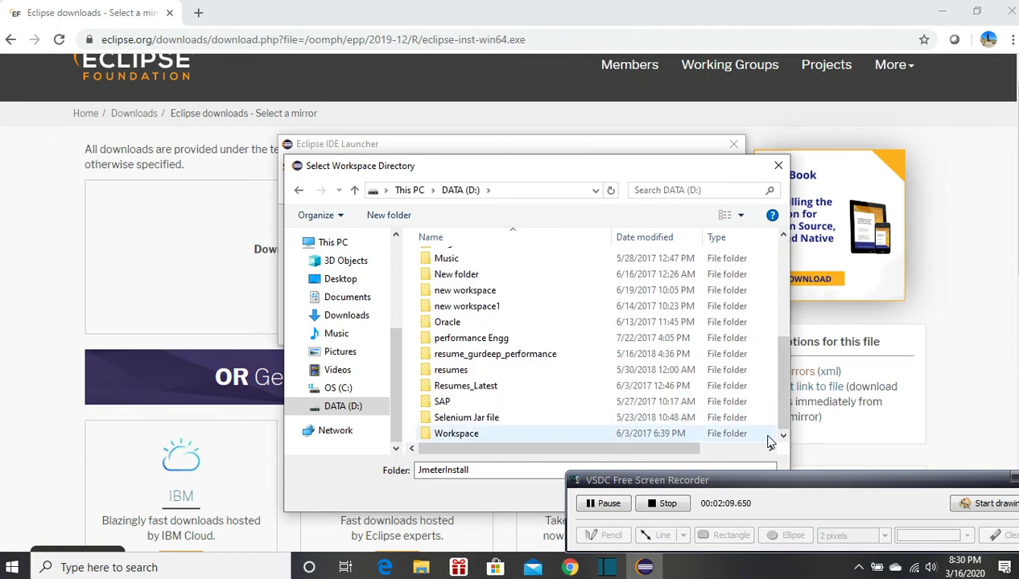
right_click(770, 435)
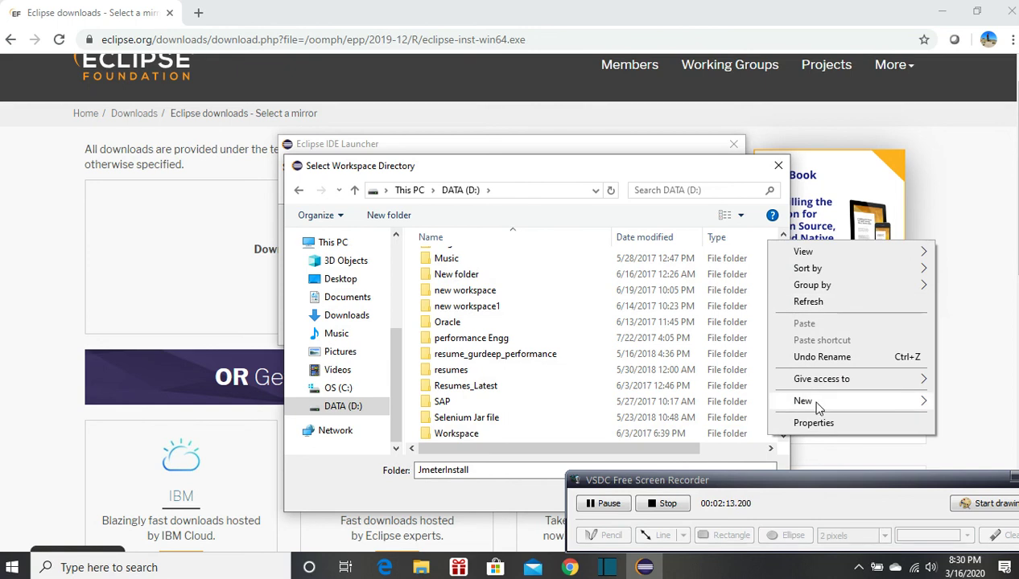
mouse_move(817, 408)
click(644, 400)
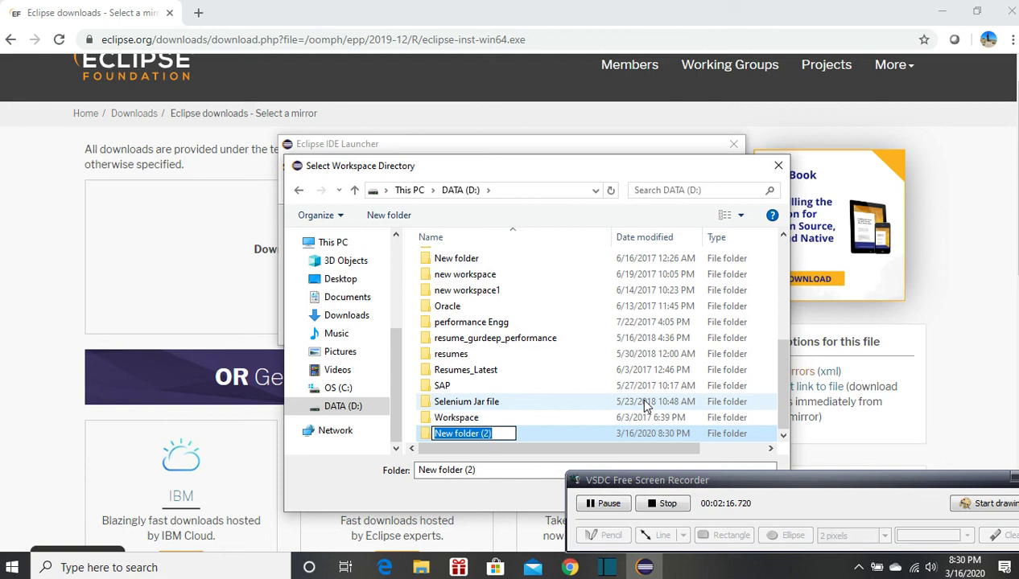
text(elcli)
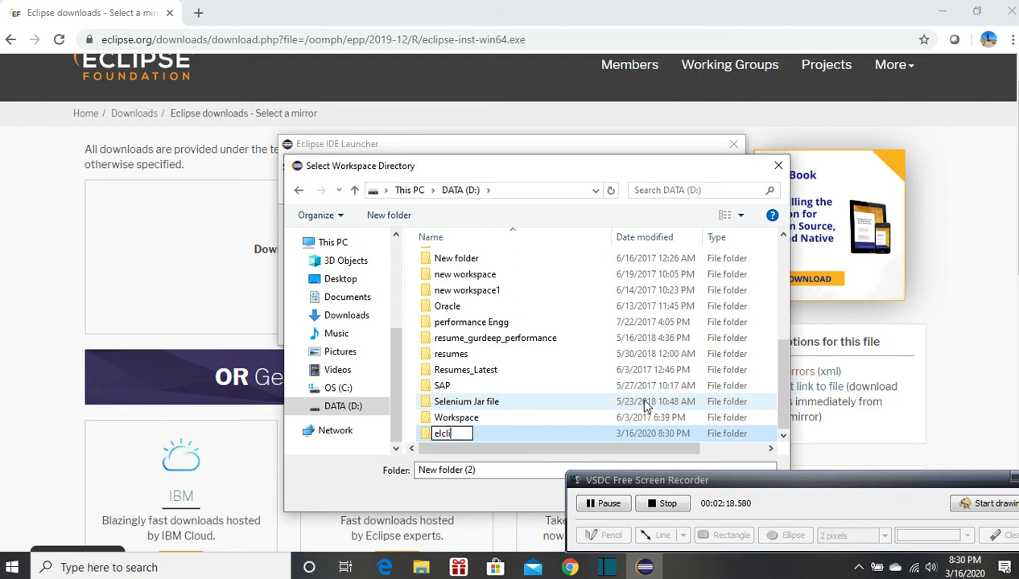
key(BackSpace)
key(BackSpace)
key(BackSpace)
key(BackSpace)
text(clipse)
text(W)
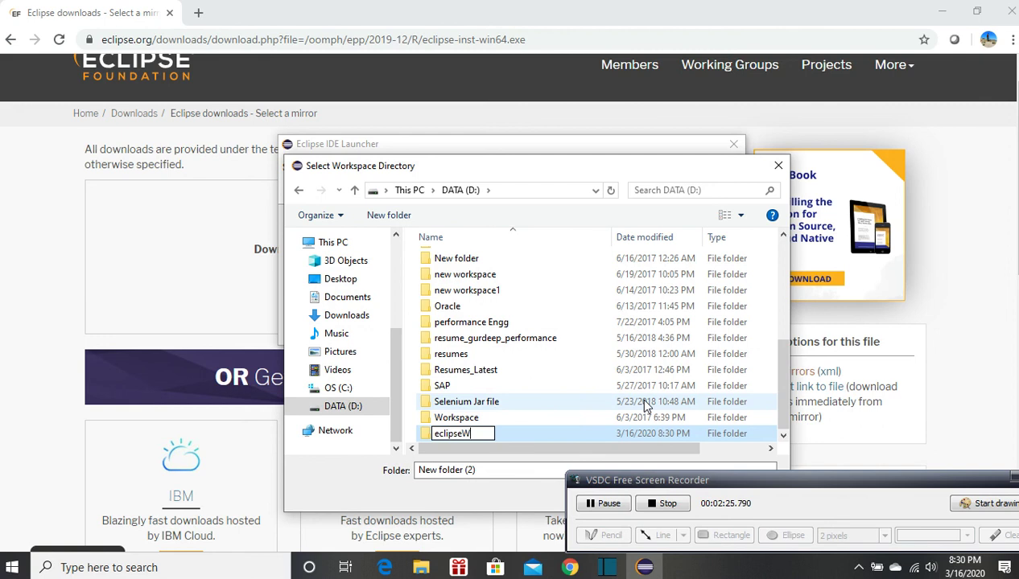
text(orkspace)
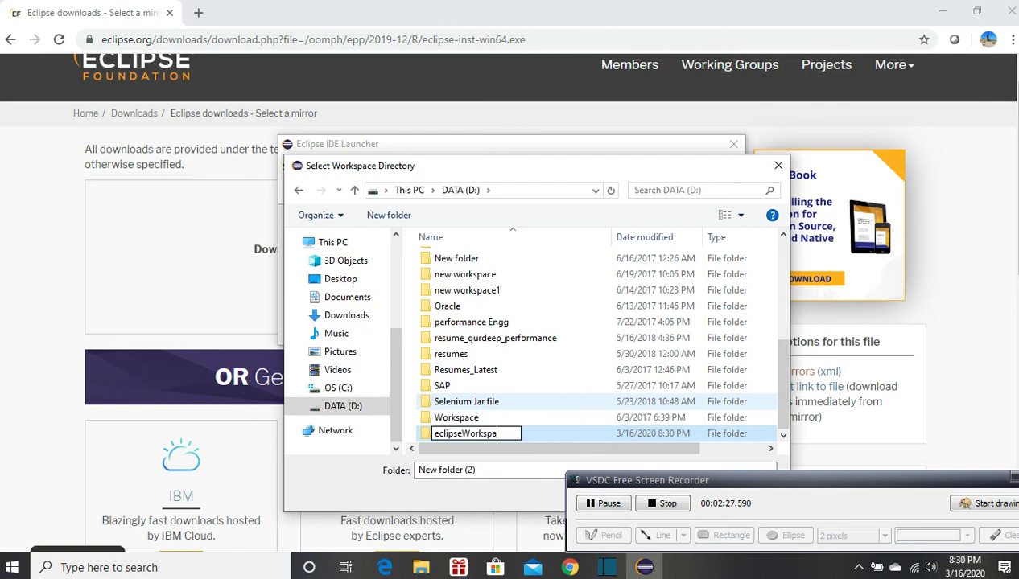
click(493, 419)
Choose the eclipseWorkspace folder on the D: drive as the workspace directory and launch Eclipse with it
click(490, 436)
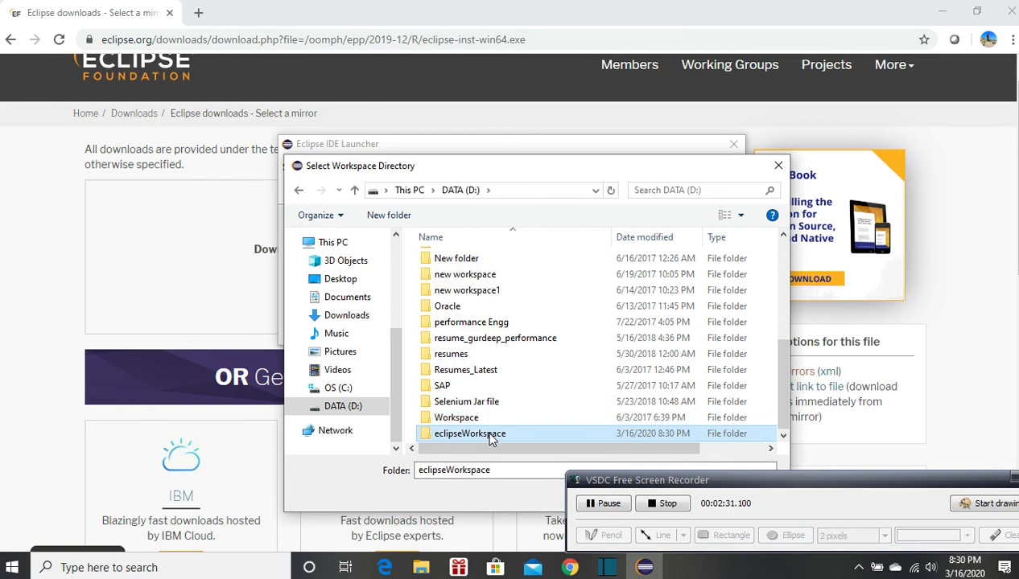
double_click(470, 434)
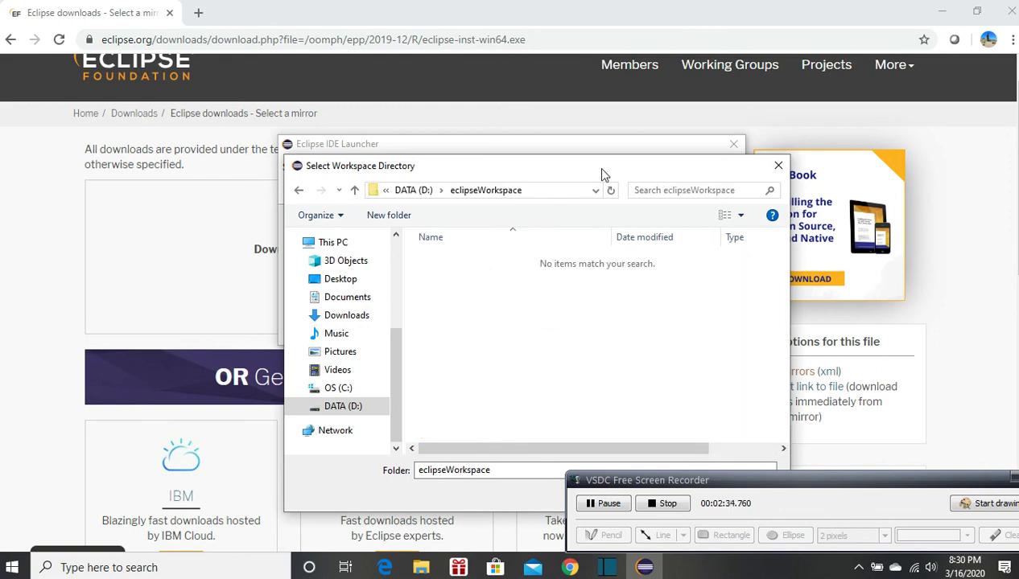
drag(603, 168, 486, 148)
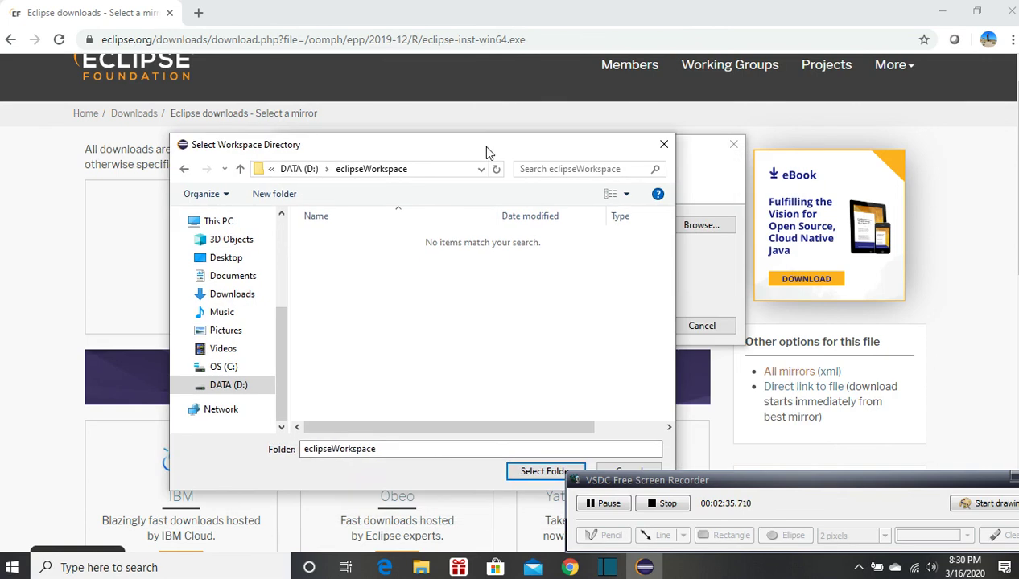
click(526, 478)
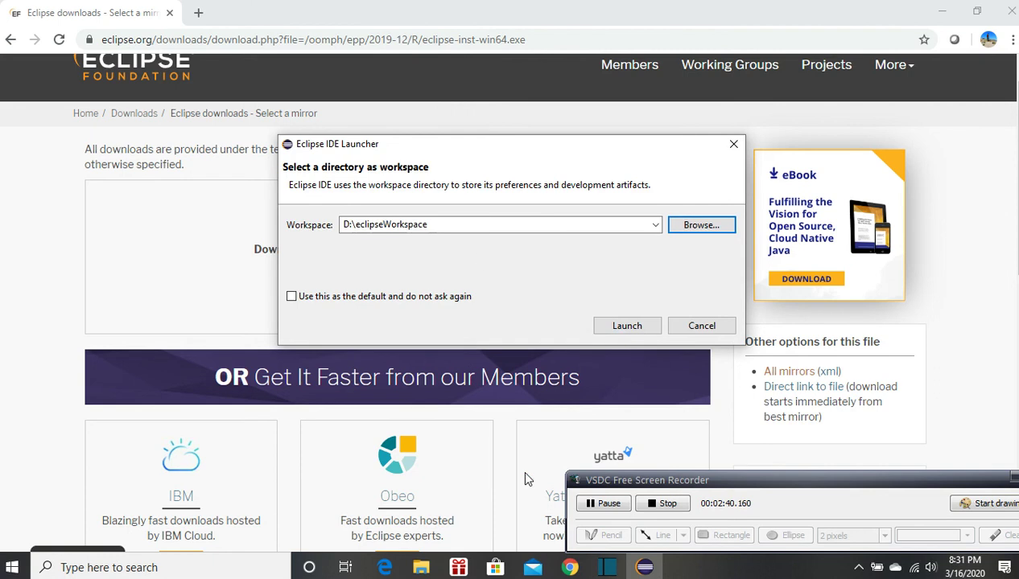
click(623, 327)
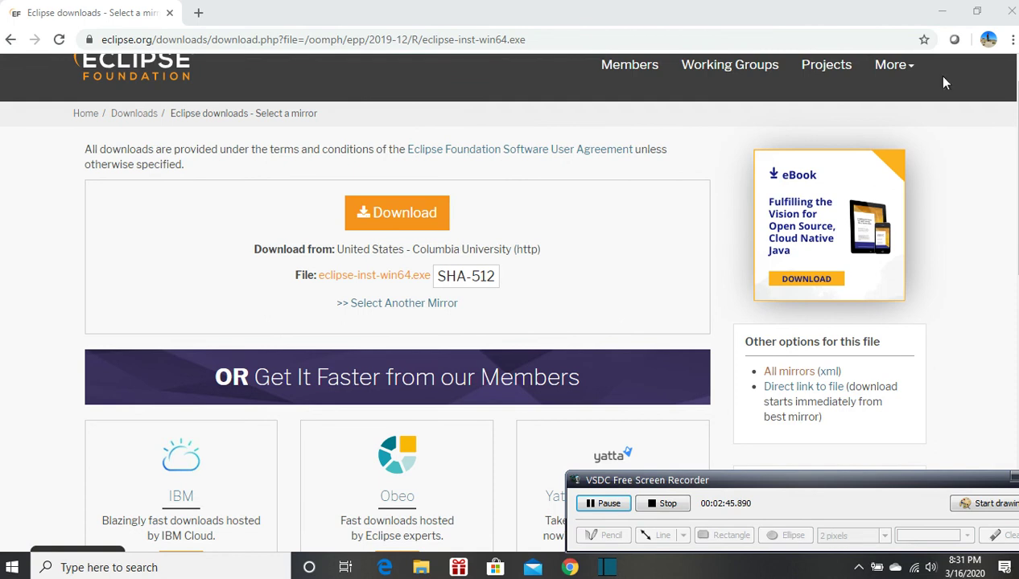
Close the browser window, and dismiss the Welcome page in the maximized Eclipse window
click(1010, 13)
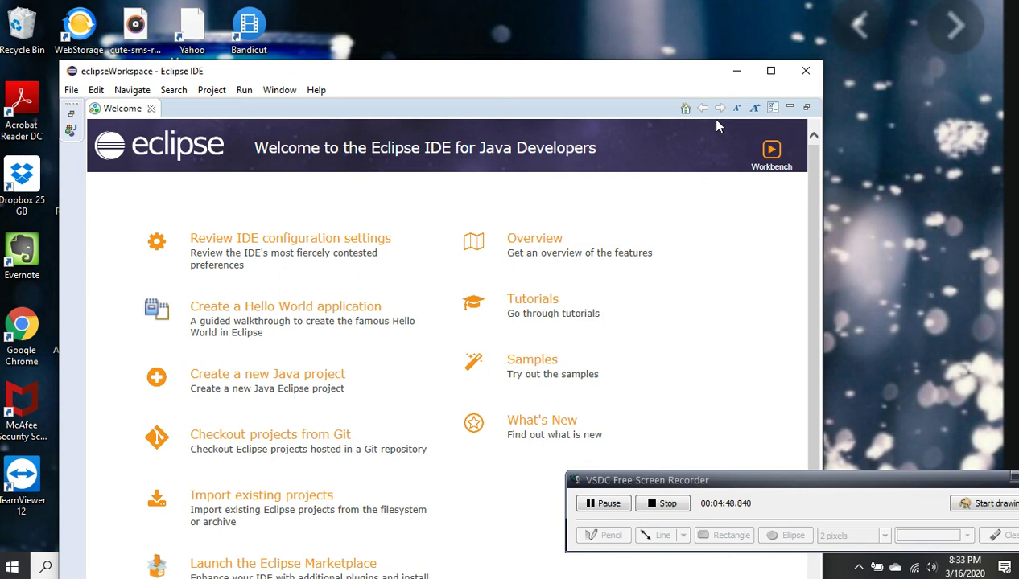
double_click(384, 69)
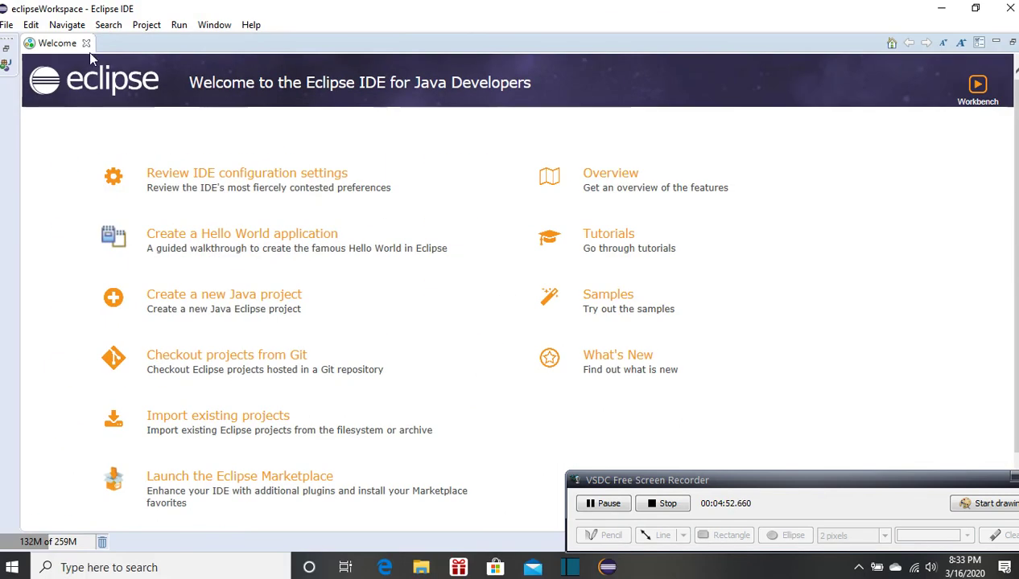
click(86, 43)
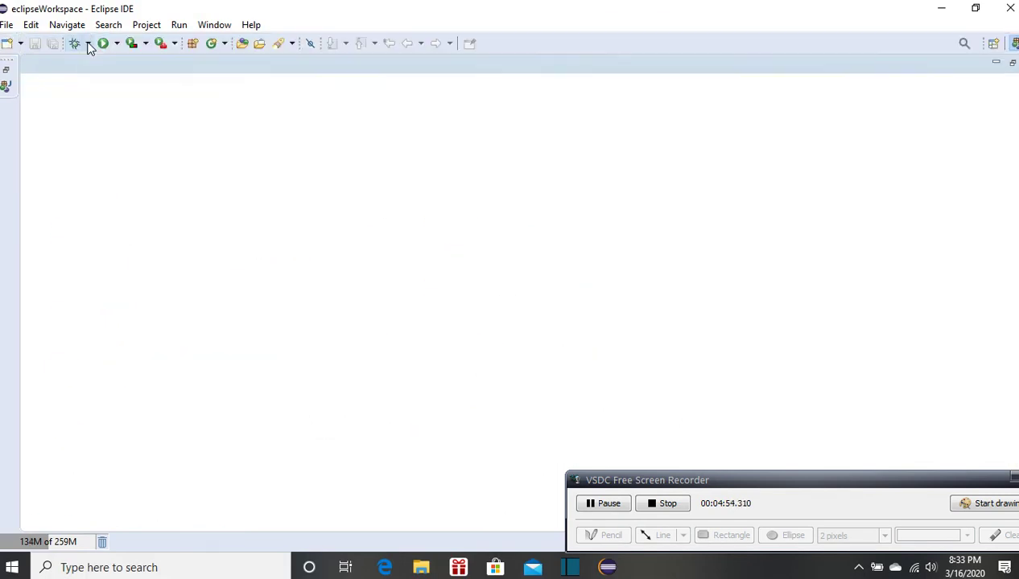